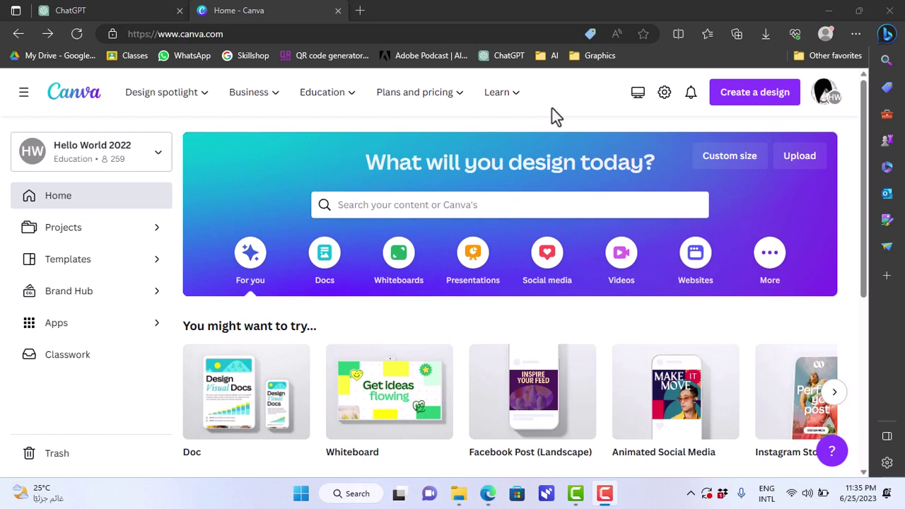
Search Canva templates for 'instagram carousel' and scroll through the results
{"action": "left_click", "coordinate": [502, 204]}
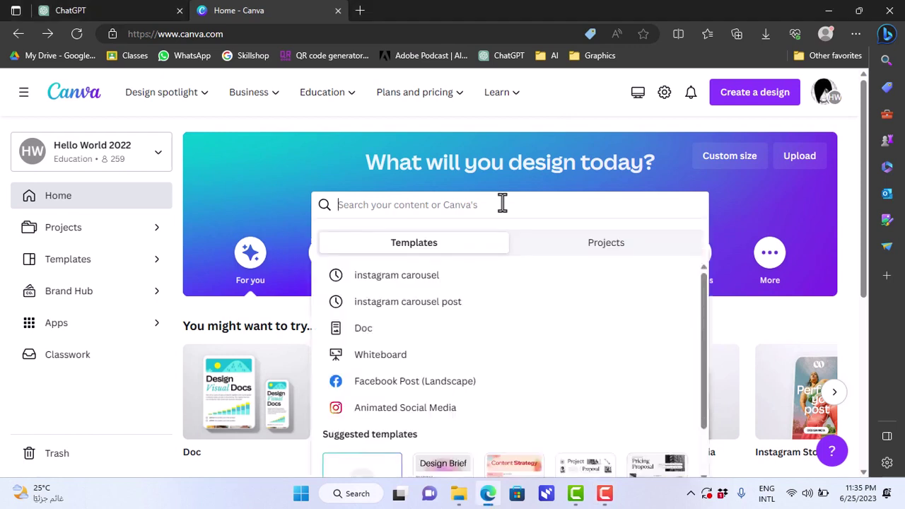
{"action": "type", "text": "instagram"}
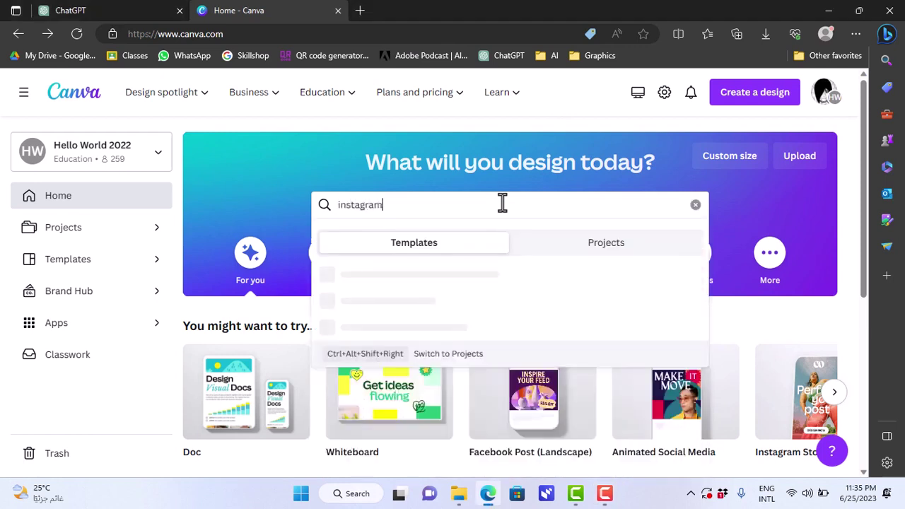
{"action": "type", "text": " carousel"}
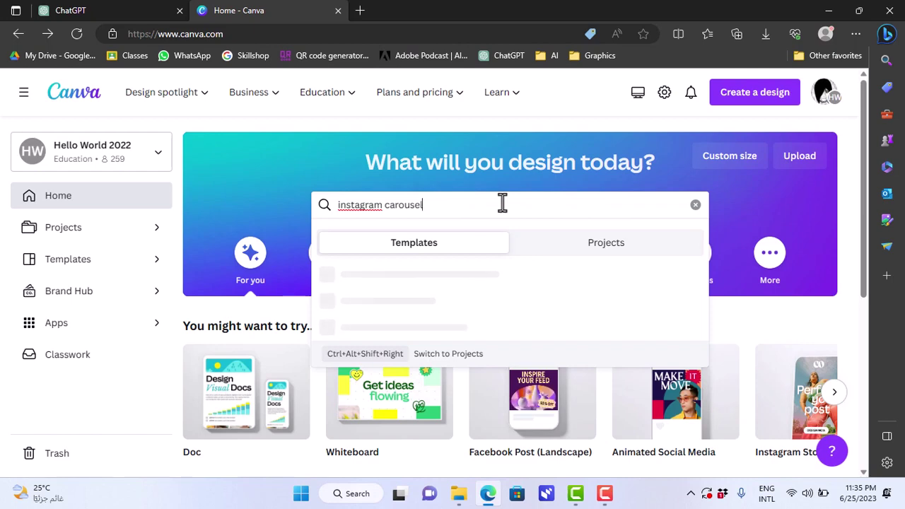
{"action": "key", "text": "Return"}
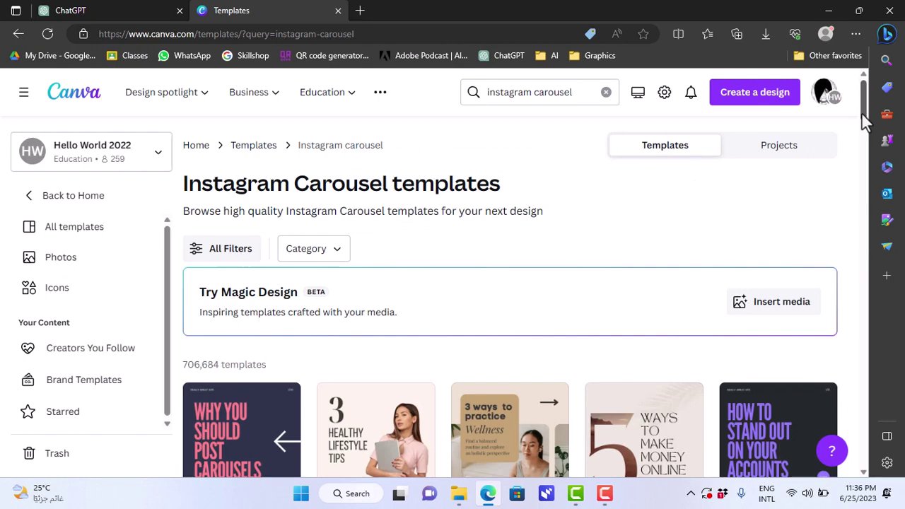
{"action": "left_click_drag", "start_coordinate": [862, 114], "coordinate": [864, 150]}
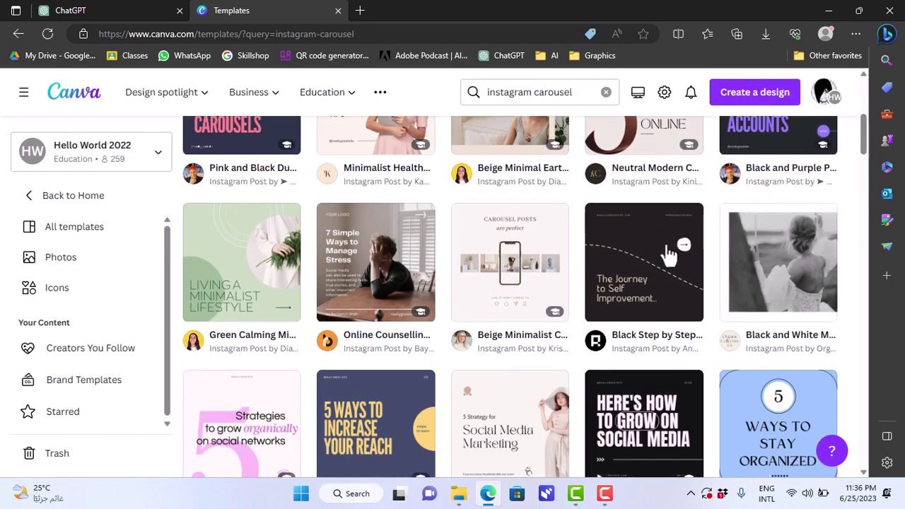
{"action": "mouse_move", "coordinate": [652, 247]}
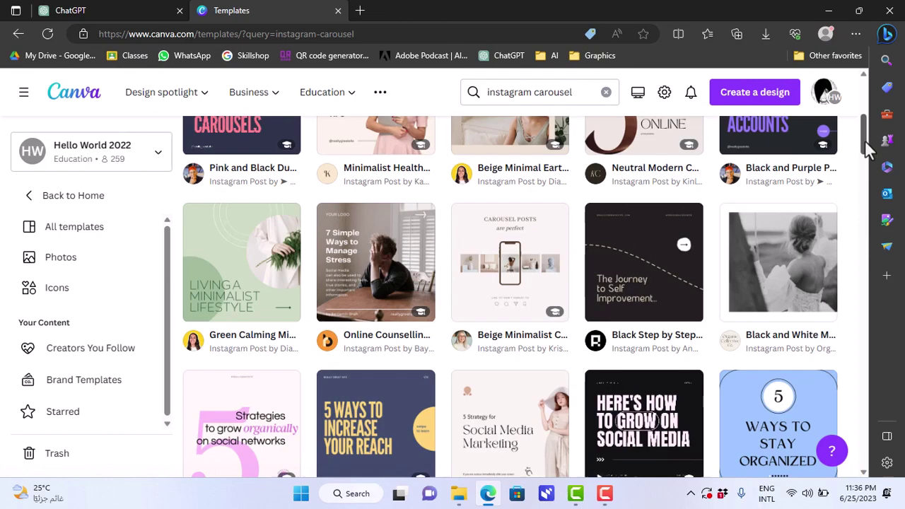
{"action": "left_click_drag", "start_coordinate": [863, 143], "coordinate": [863, 310]}
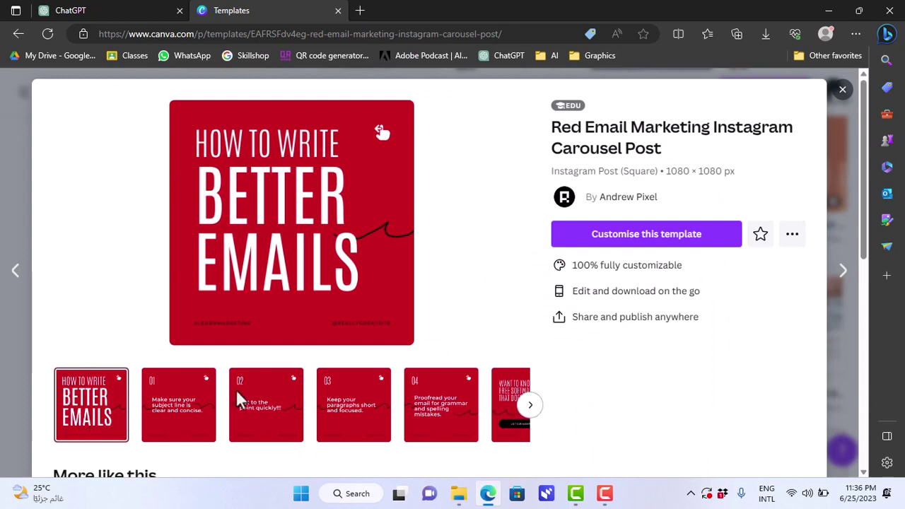
Advance the Red Email Marketing carousel preview to reveal its remaining slides
{"action": "left_click", "coordinate": [535, 408]}
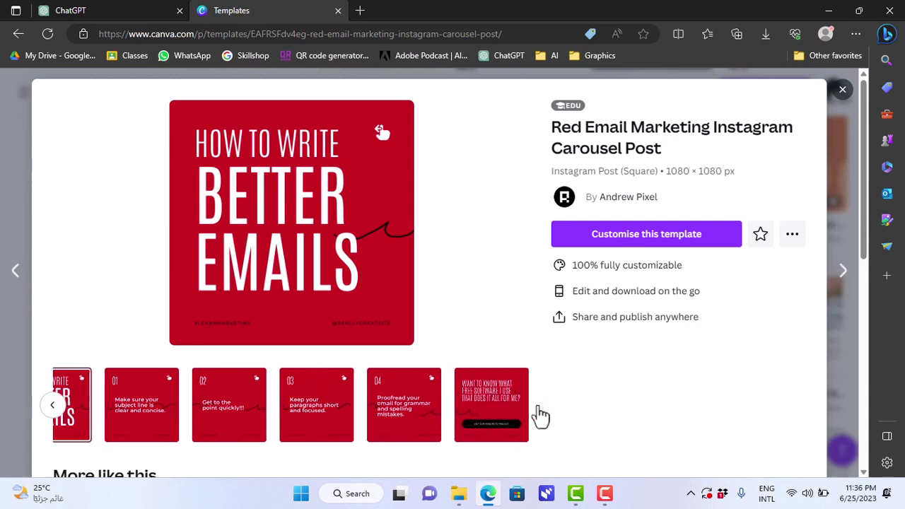
In ChatGPT, send 'give me 5 short tips on how to sleep better at night'
{"action": "left_click", "coordinate": [120, 10]}
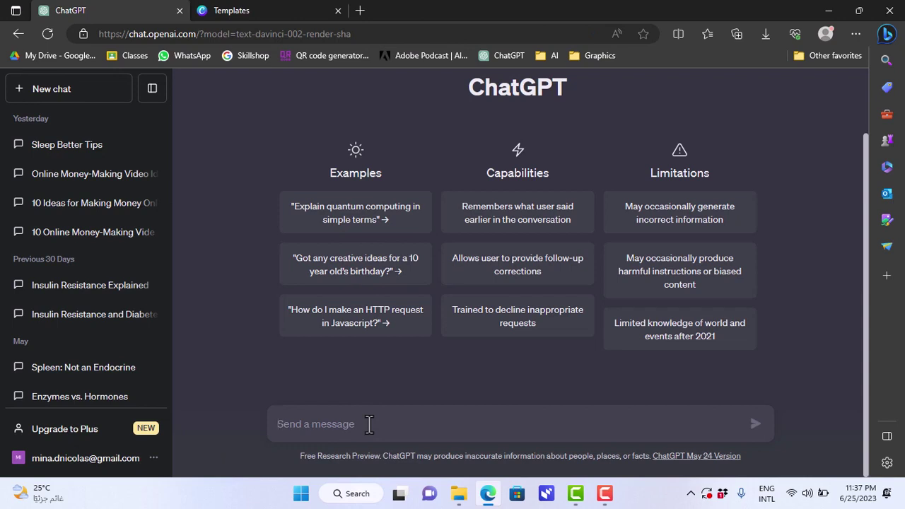
{"action": "type", "text": "give"}
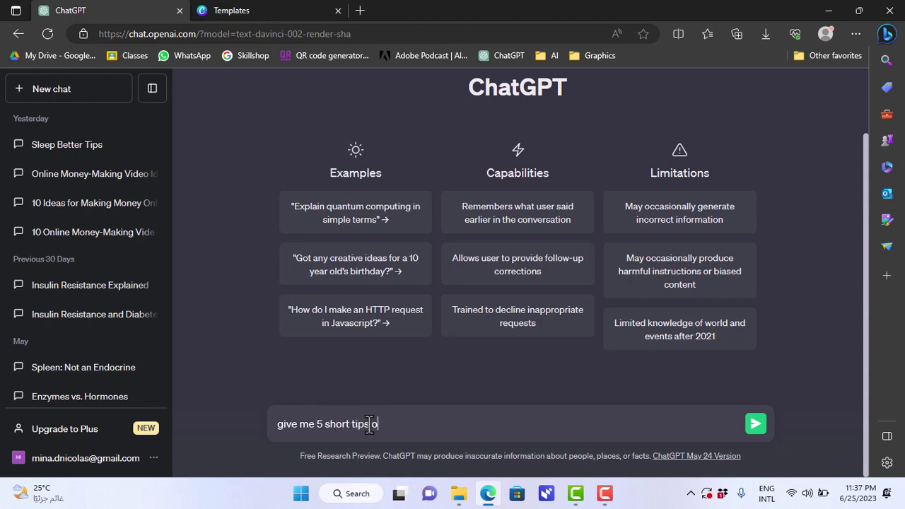
{"action": "type", "text": "me 5 short tips on how to sleep bette"}
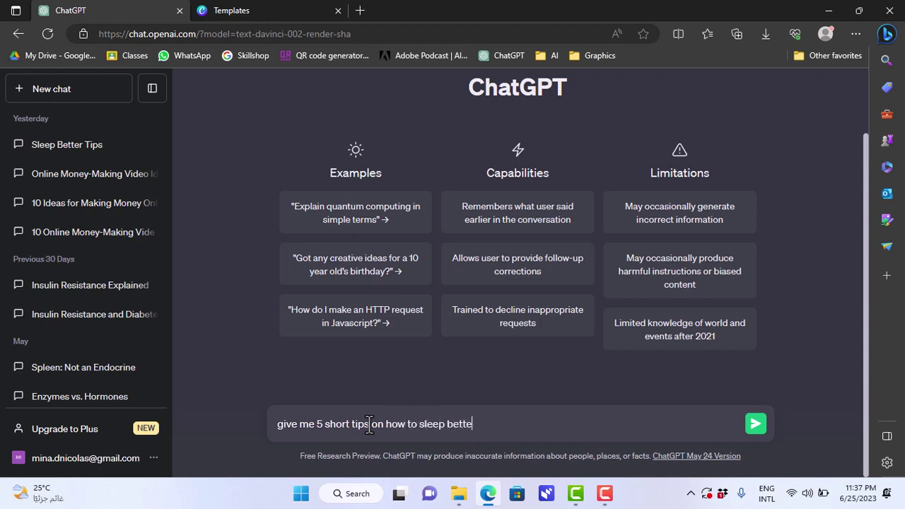
{"action": "type", "text": "r at night"}
{"action": "key", "text": "Return"}
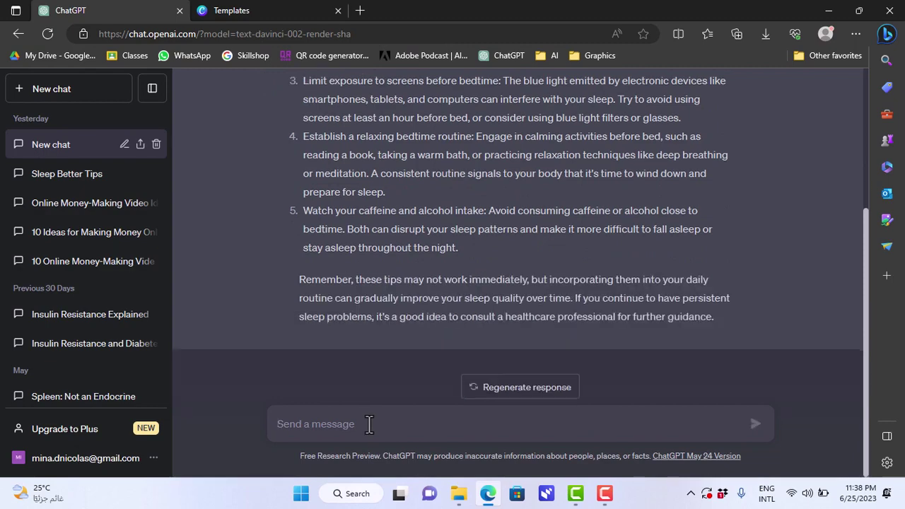
Change the page 1 heading from 'HOW TO WRITE BETTER EMAILS' to 'HOW TO SLEEP BETTER AT NIGHT'
{"action": "scroll", "coordinate": [622, 276], "scroll_direction": "up", "scroll_amount": 3}
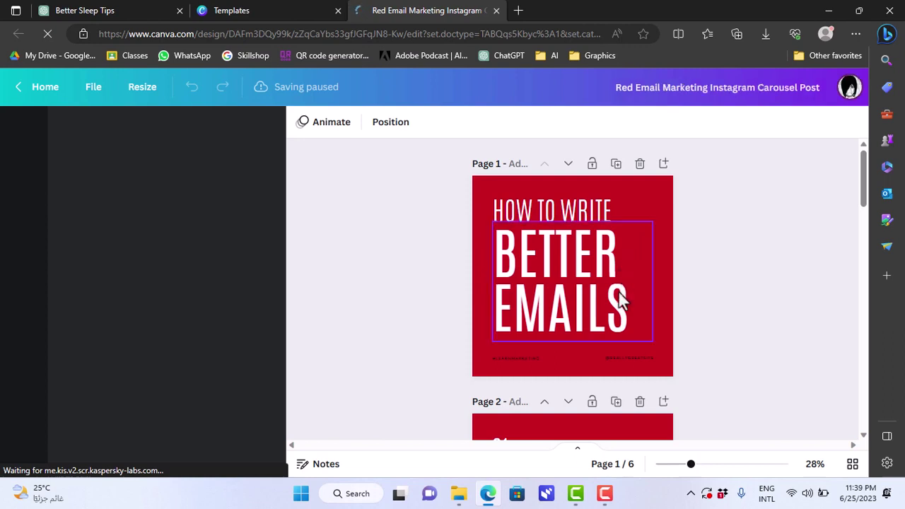
{"action": "left_click", "coordinate": [609, 213]}
{"action": "left_click", "coordinate": [609, 213]}
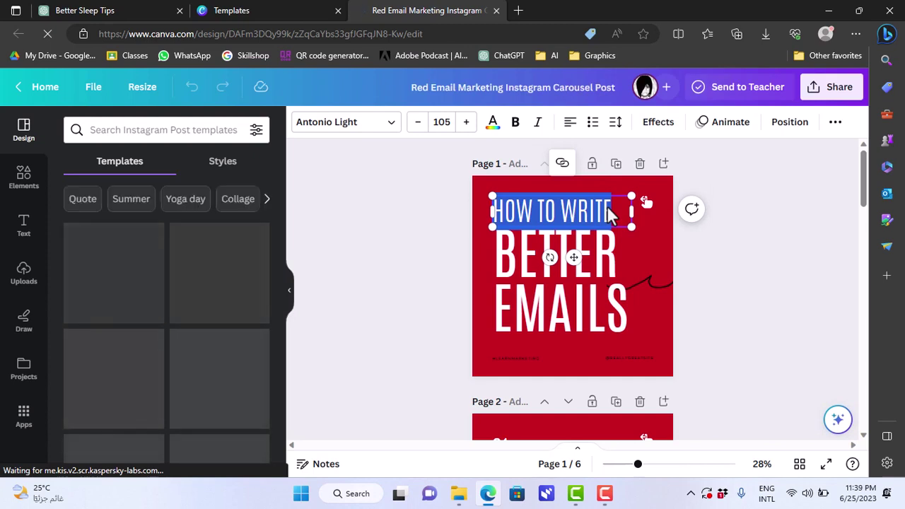
{"action": "left_click", "coordinate": [610, 214]}
{"action": "key", "text": "BackSpace"}
{"action": "key", "text": "BackSpace"}
{"action": "key", "text": "BackSpace"}
{"action": "key", "text": "BackSpace"}
{"action": "key", "text": "BackSpace"}
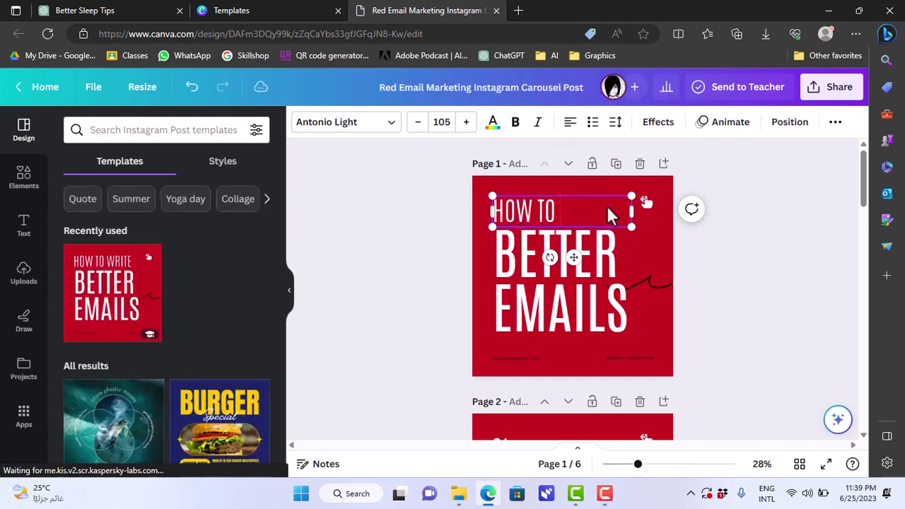
{"action": "left_click", "coordinate": [613, 247]}
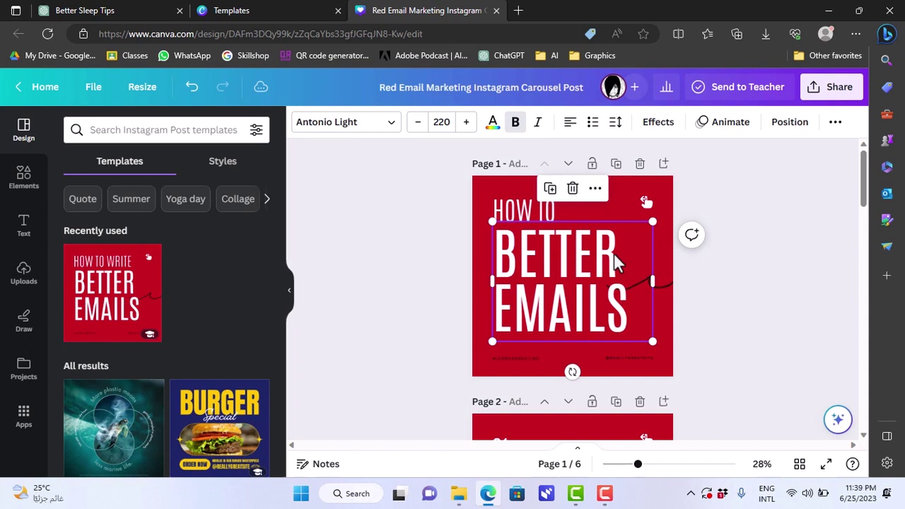
{"action": "double_click", "coordinate": [629, 318]}
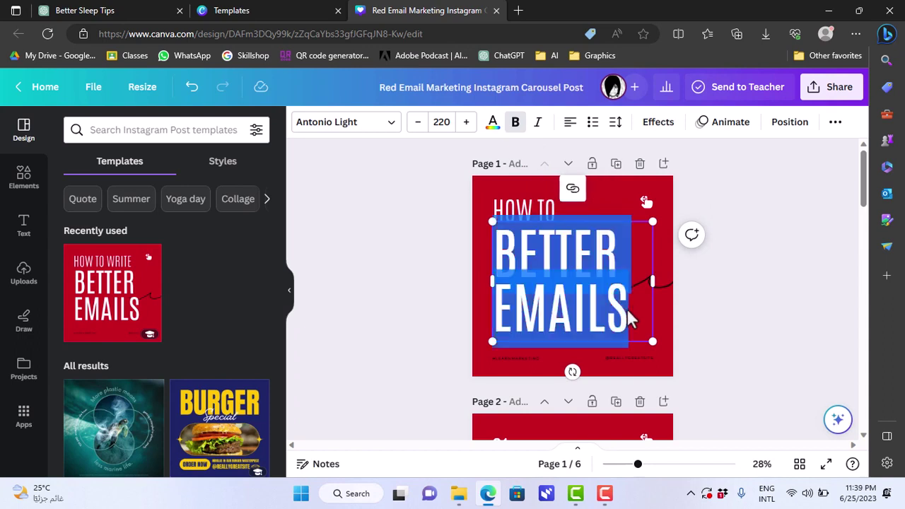
{"action": "type", "text": "SLEEP BE"}
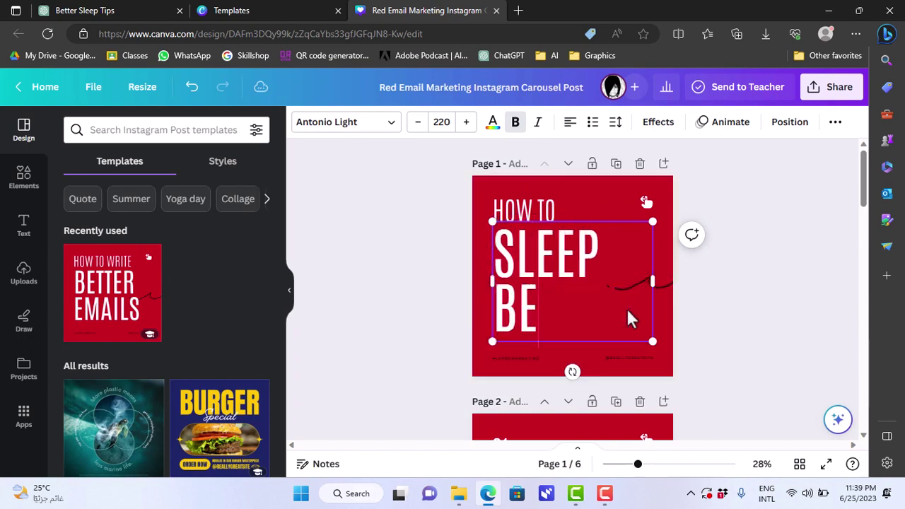
{"action": "type", "text": "TTER AT NIGHT"}
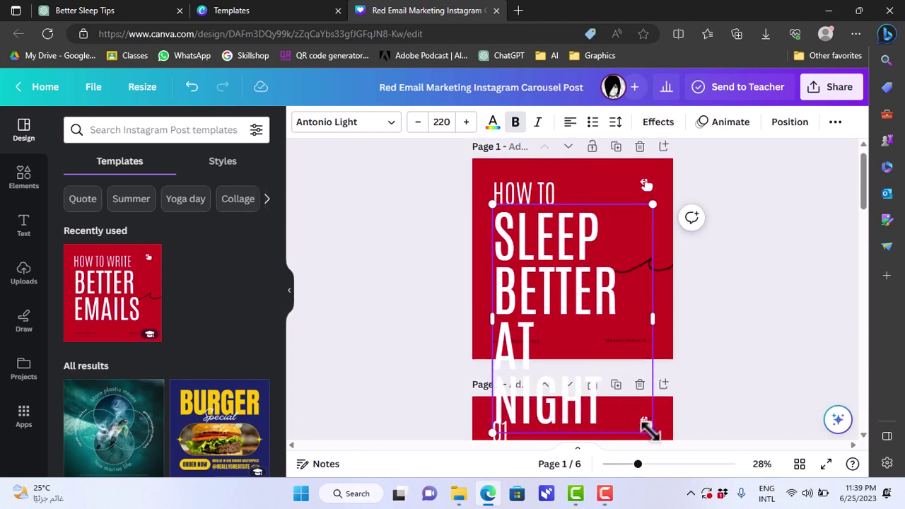
Resize and widen the cover title to fit, then nudge it slightly down
{"action": "left_click_drag", "start_coordinate": [647, 422], "coordinate": [615, 325]}
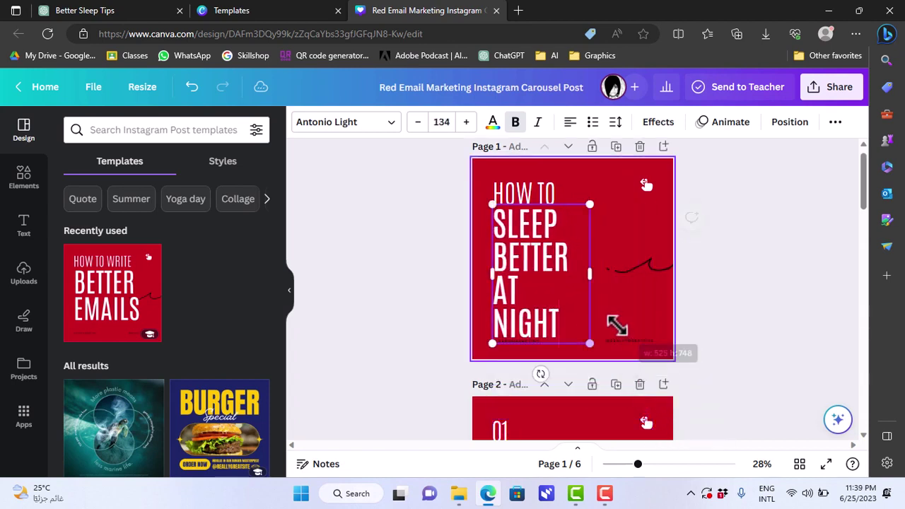
{"action": "left_click_drag", "start_coordinate": [591, 271], "coordinate": [634, 271]}
{"action": "left_click_drag", "start_coordinate": [630, 309], "coordinate": [646, 324]}
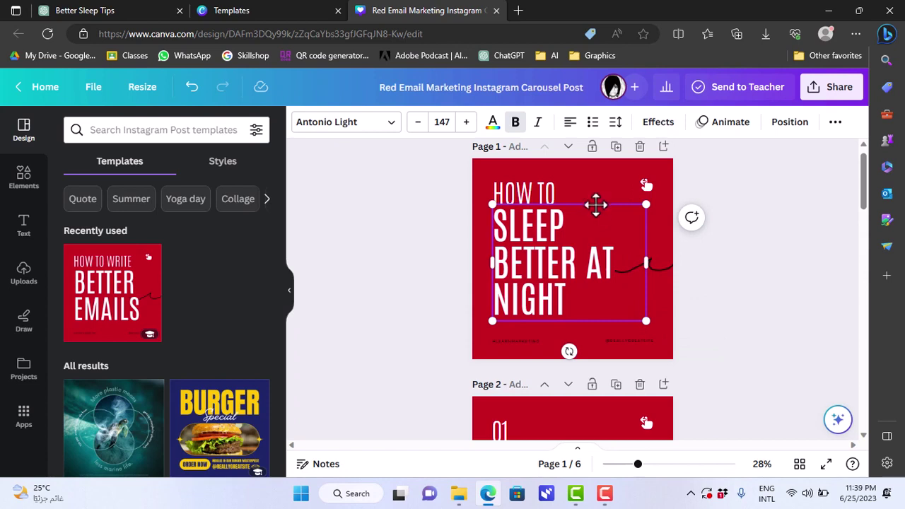
{"action": "left_click_drag", "start_coordinate": [596, 205], "coordinate": [595, 214]}
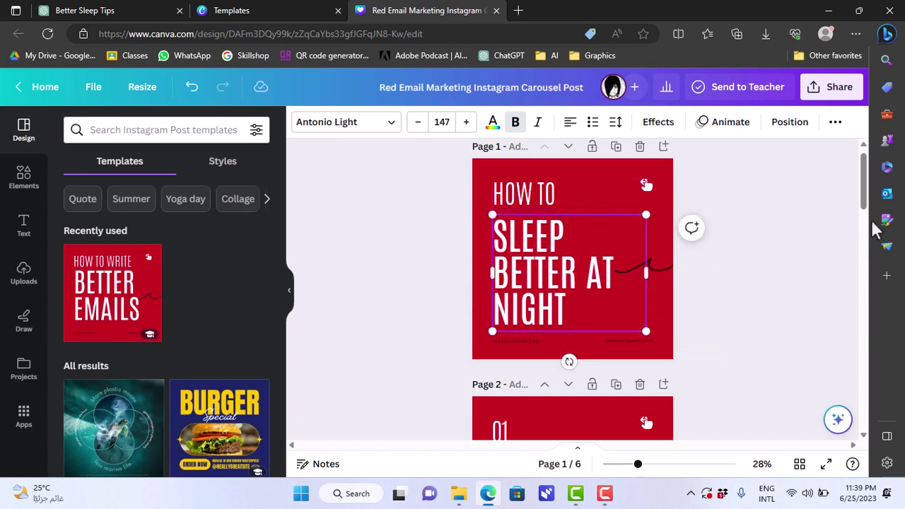
Select ChatGPT's first tip, 'Establish a consistent sleep schedule', for copying
{"action": "left_click_drag", "start_coordinate": [865, 203], "coordinate": [864, 248]}
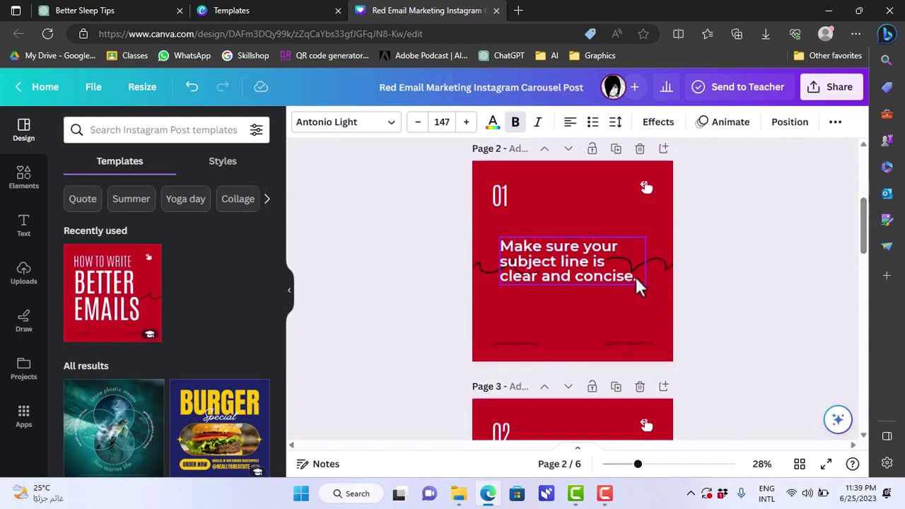
{"action": "left_click", "coordinate": [637, 283]}
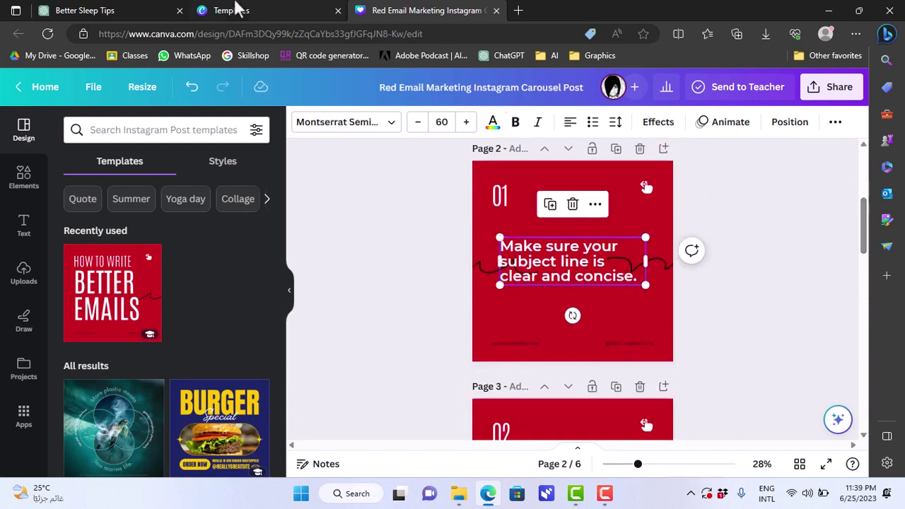
{"action": "left_click", "coordinate": [101, 10]}
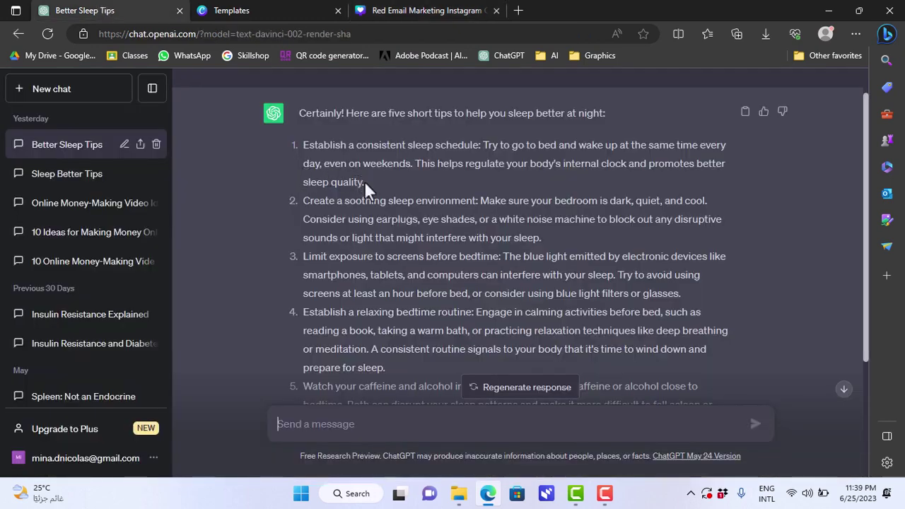
{"action": "left_click_drag", "start_coordinate": [362, 181], "coordinate": [303, 149]}
{"action": "key", "text": "ctrl+c"}
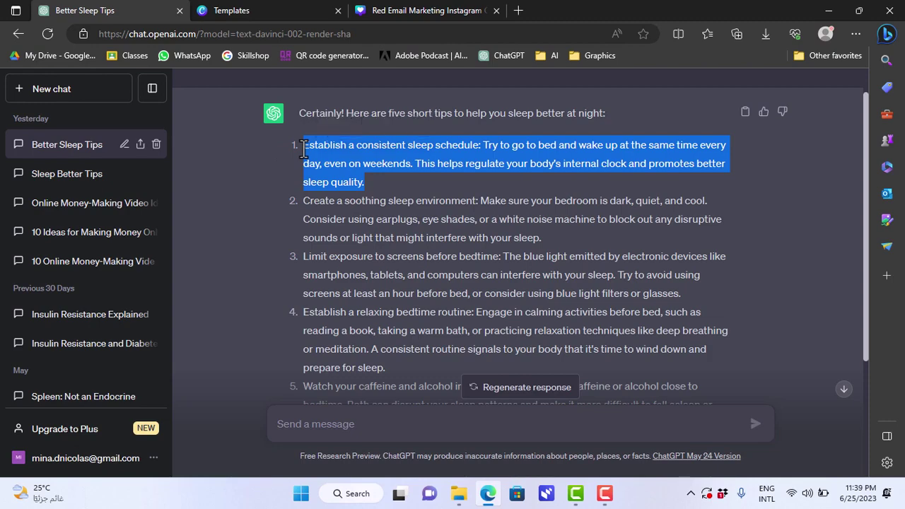
Replace page 2's tip text with the pasted consistent sleep schedule paragraph
{"action": "left_click", "coordinate": [403, 10]}
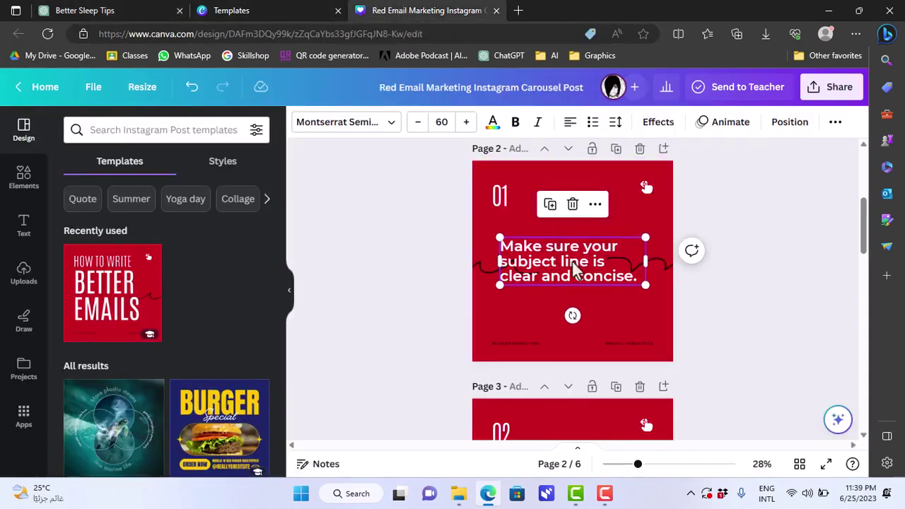
{"action": "left_click", "coordinate": [576, 291]}
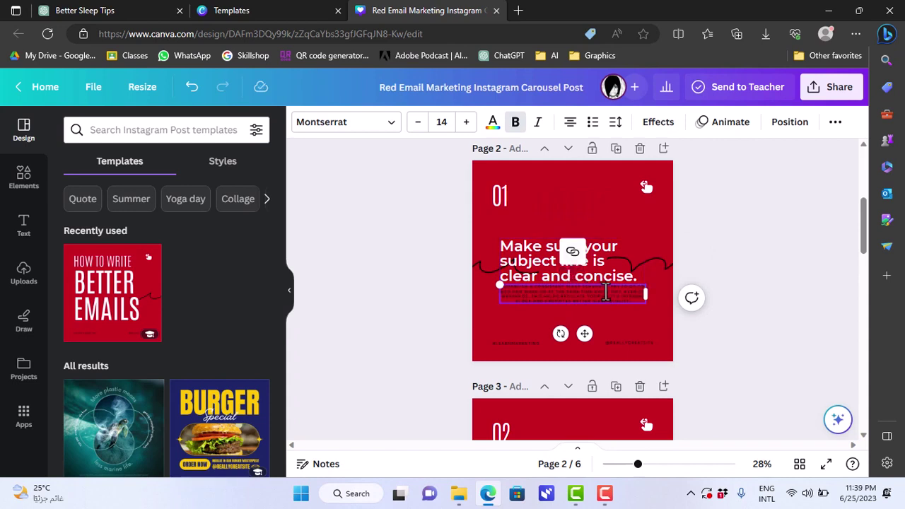
{"action": "key", "text": "ctrl+z"}
{"action": "left_click", "coordinate": [600, 276]}
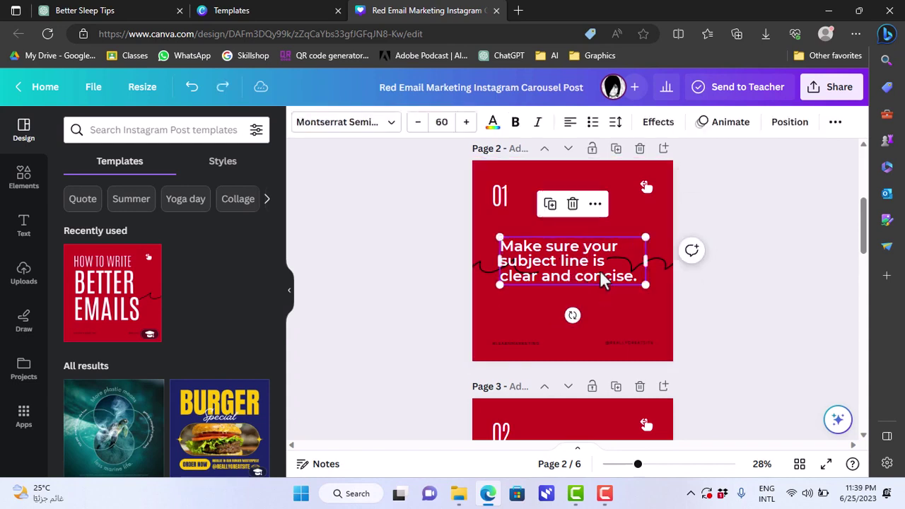
{"action": "double_click", "coordinate": [601, 276]}
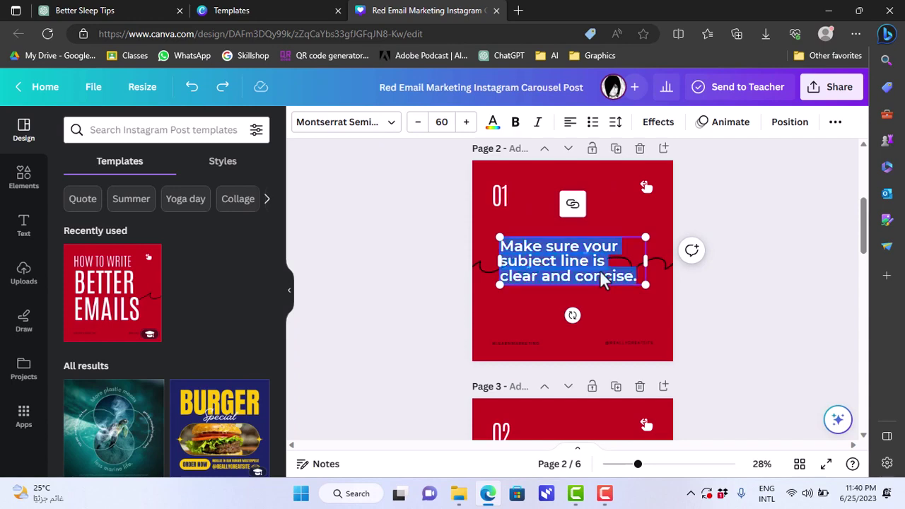
{"action": "key", "text": "ctrl+v"}
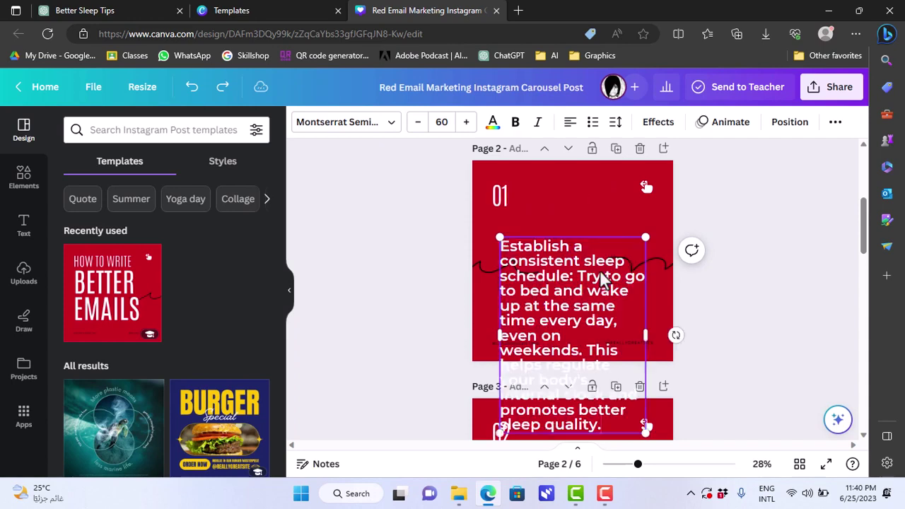
Shrink the tip paragraph to 42.8, widen its box and centre it under 01
{"action": "left_click_drag", "start_coordinate": [596, 235], "coordinate": [583, 216]}
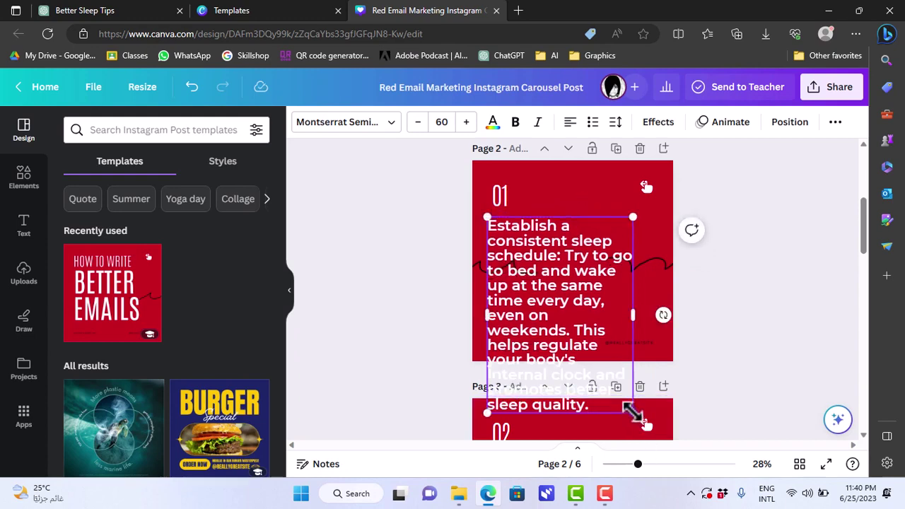
{"action": "left_click_drag", "start_coordinate": [629, 410], "coordinate": [622, 334]}
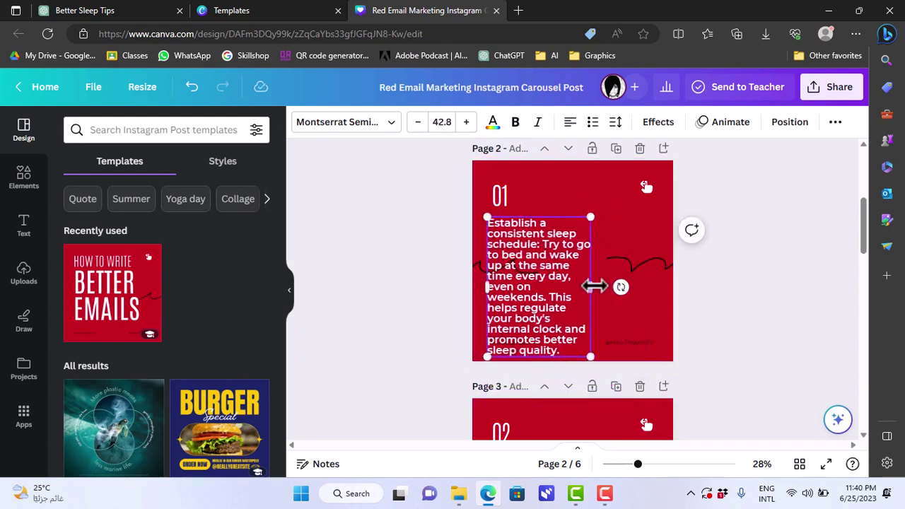
{"action": "left_click_drag", "start_coordinate": [591, 285], "coordinate": [656, 281]}
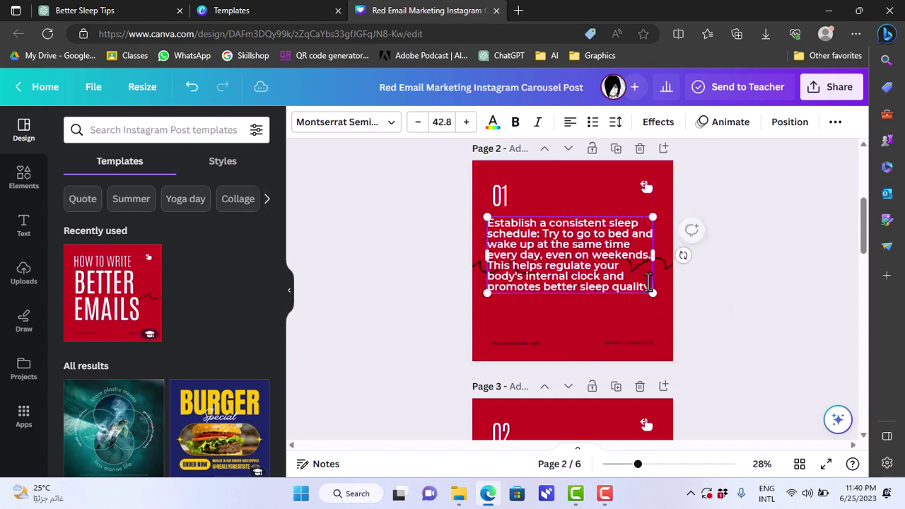
{"action": "left_click_drag", "start_coordinate": [579, 225], "coordinate": [579, 238]}
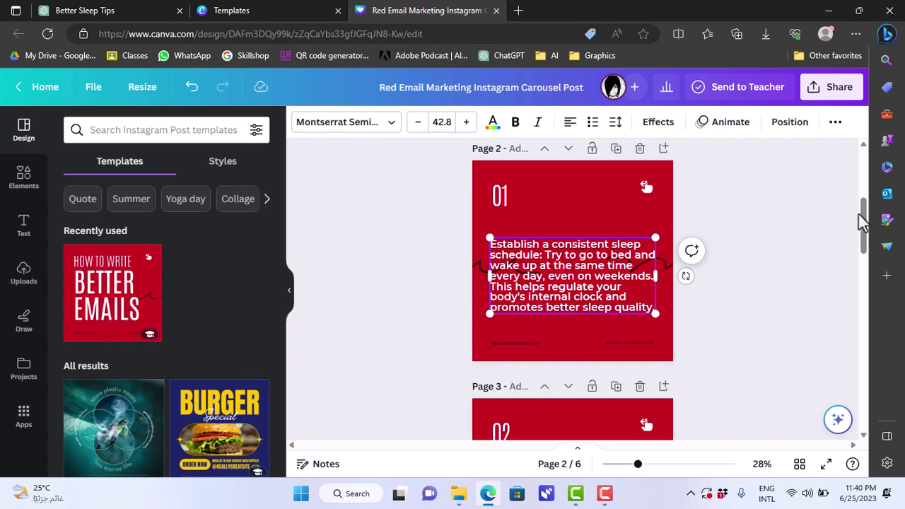
{"action": "mouse_move", "coordinate": [861, 217]}
{"action": "left_mouse_down"}
{"action": "mouse_move", "coordinate": [866, 293]}
{"action": "mouse_move", "coordinate": [860, 208]}
{"action": "left_mouse_up"}
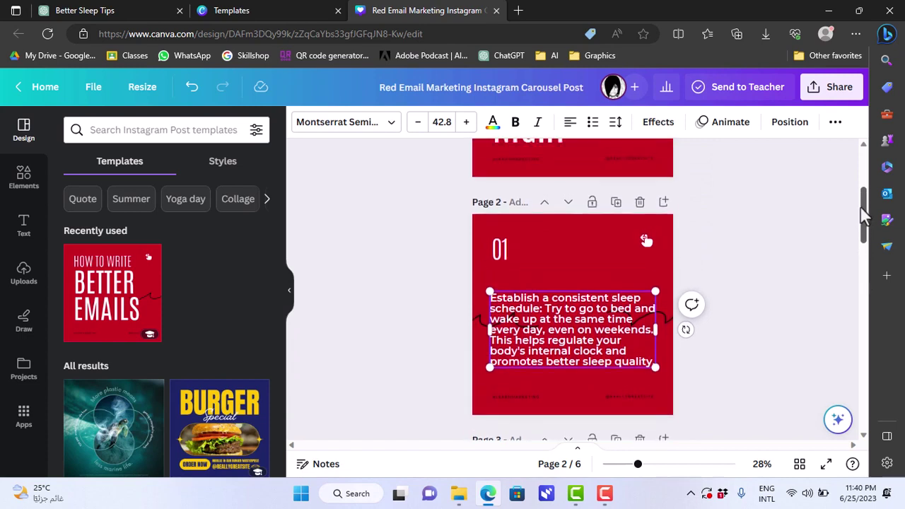
Download all 6 carousel pages as PNG from the Share menu
{"action": "left_click", "coordinate": [834, 90]}
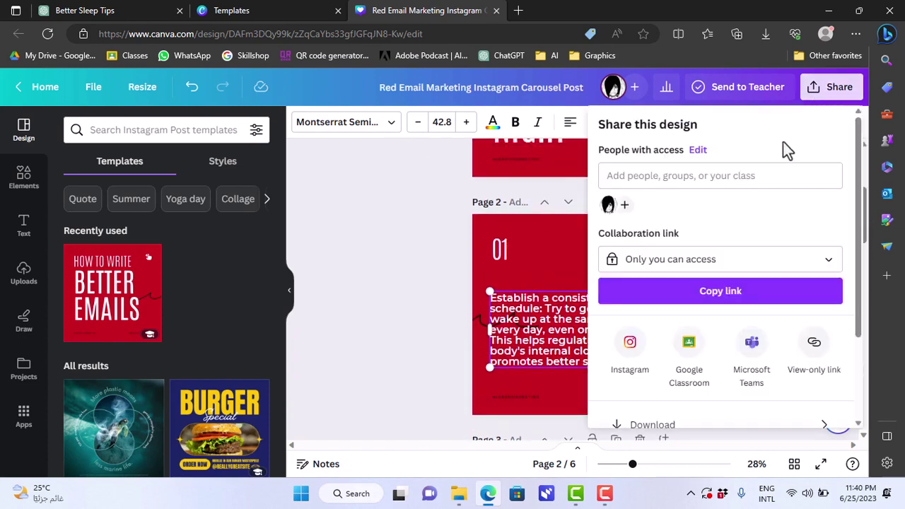
{"action": "left_click_drag", "start_coordinate": [858, 254], "coordinate": [861, 315]}
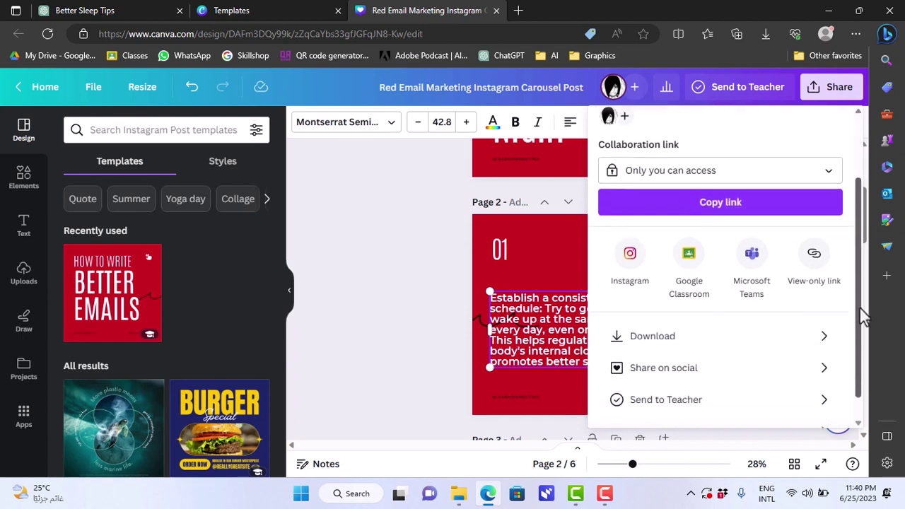
{"action": "left_click", "coordinate": [747, 343]}
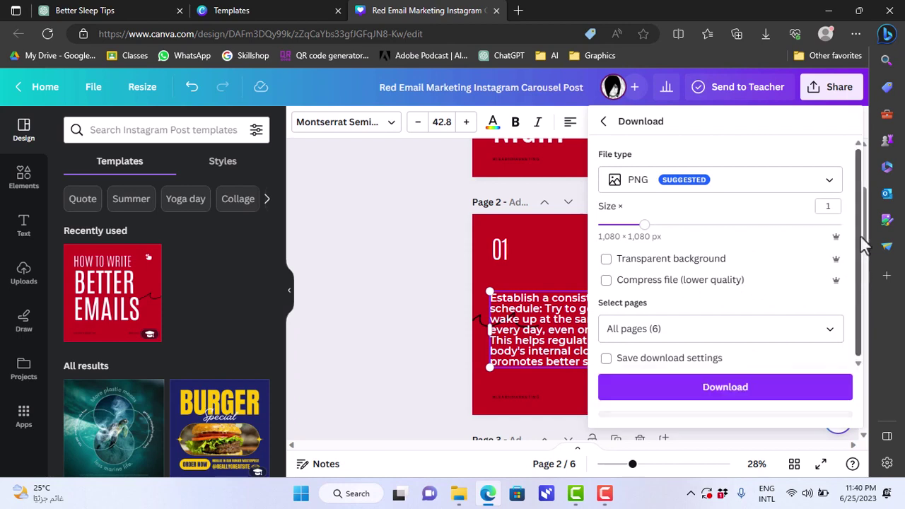
{"action": "left_click_drag", "start_coordinate": [861, 239], "coordinate": [859, 306]}
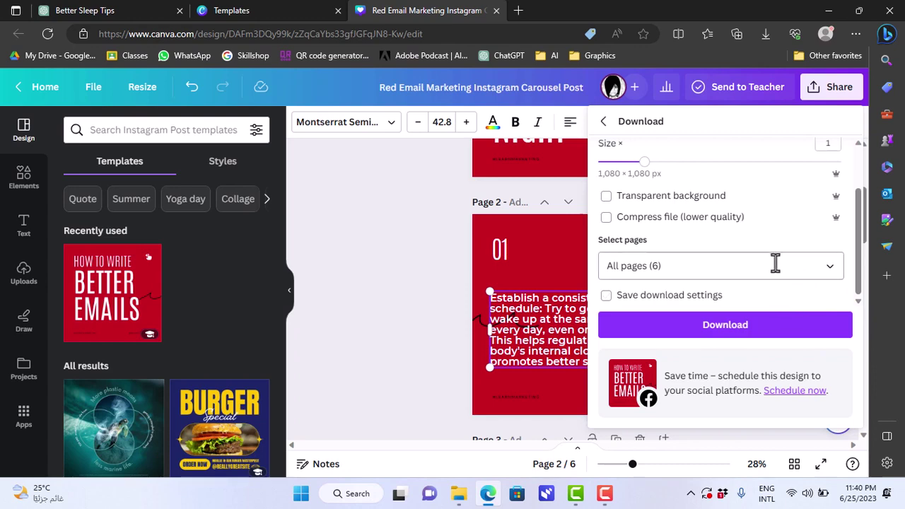
{"action": "left_click", "coordinate": [725, 325]}
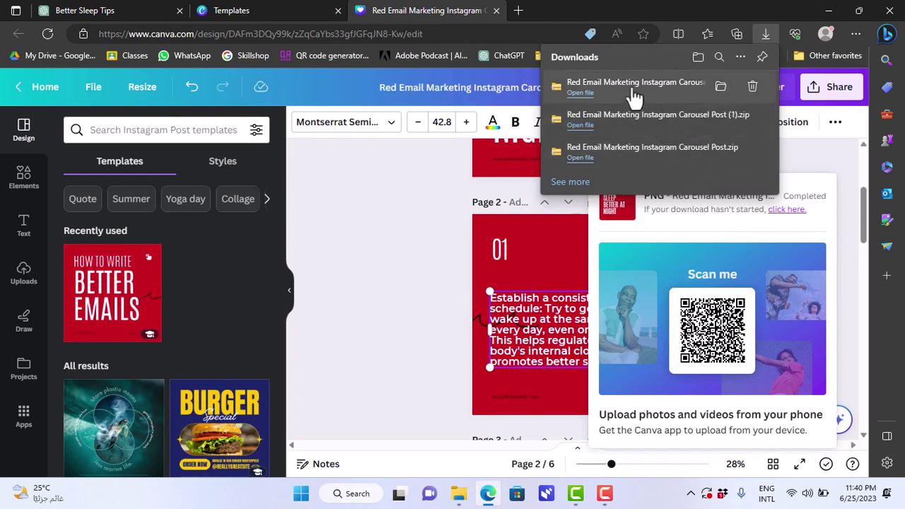
Open the downloaded carousel zip and select PNG files 3 through 6
{"action": "left_click", "coordinate": [581, 96]}
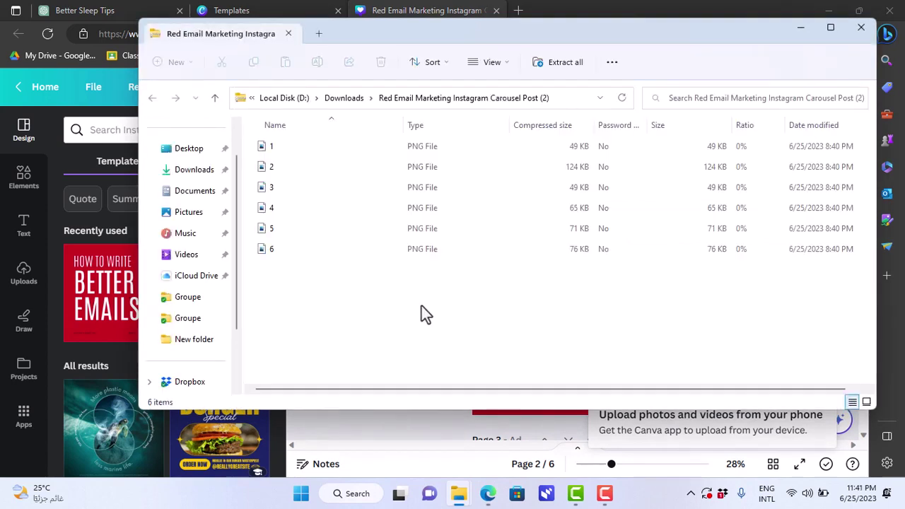
{"action": "left_click_drag", "start_coordinate": [421, 304], "coordinate": [297, 286]}
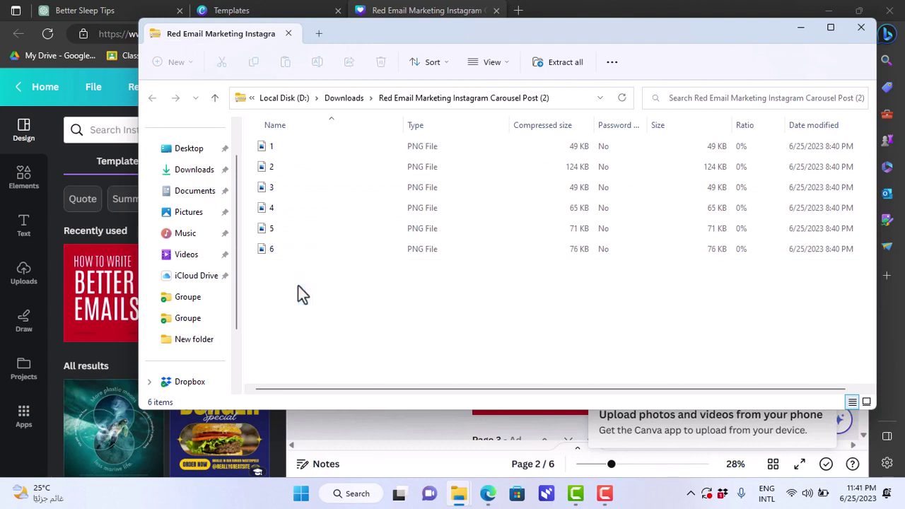